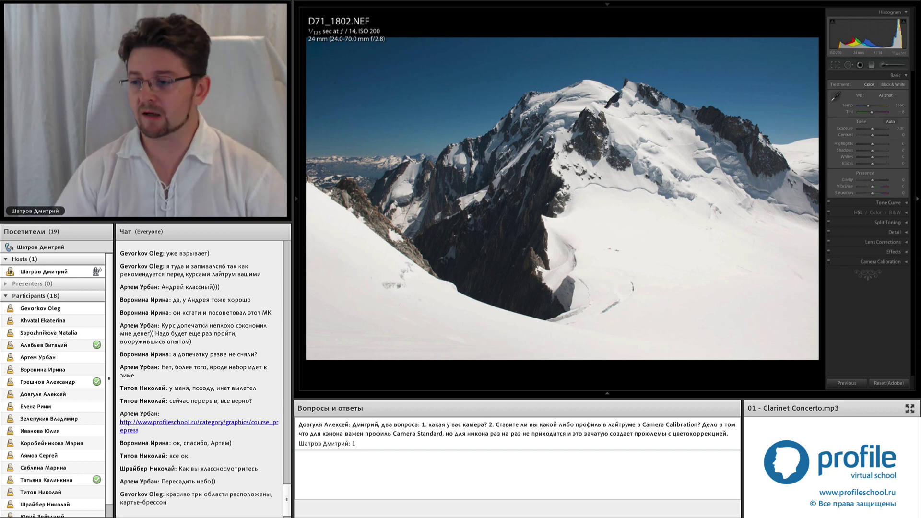
- Restore the mountain photo's edited state with Exposure -0.45 and Contrast -30
{"action": "left_click", "coordinate": [581, 82]}
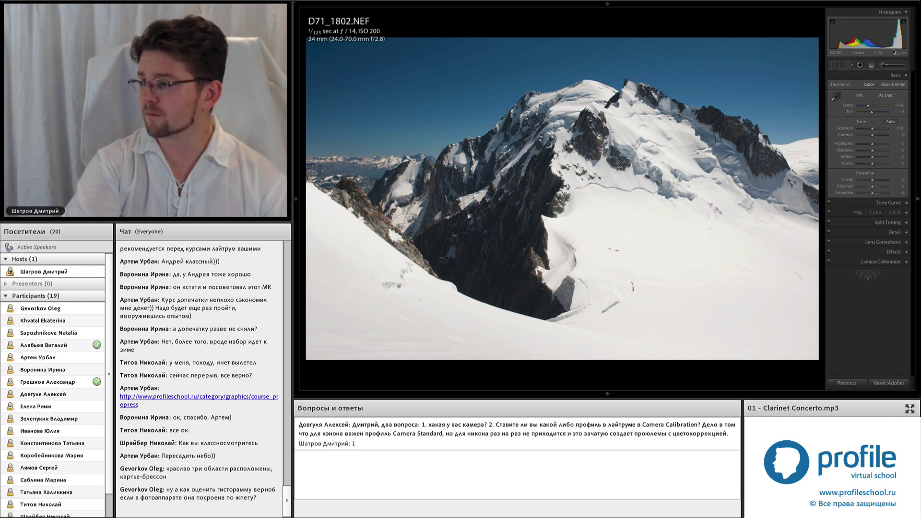
{"action": "key", "text": "ctrl+z"}
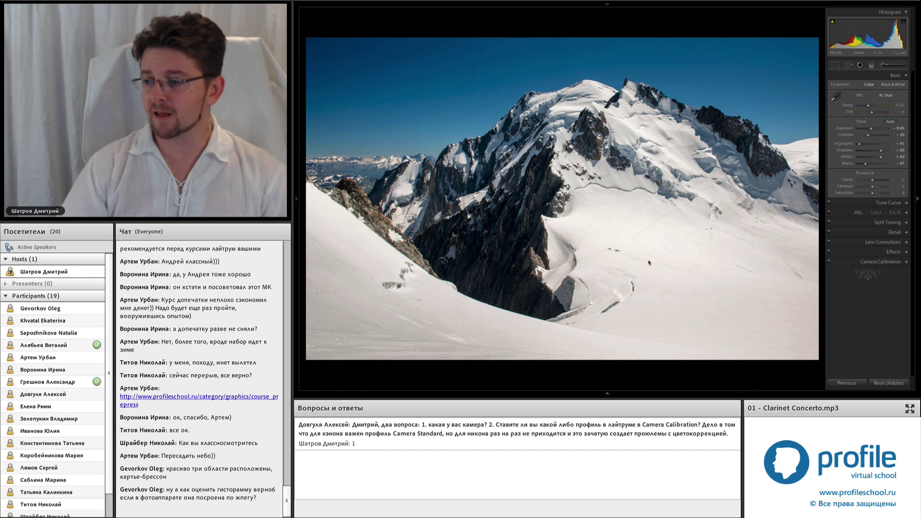
- Display the graduated filter's existing gradient pins across the mountain sky
{"action": "left_click", "coordinate": [652, 228]}
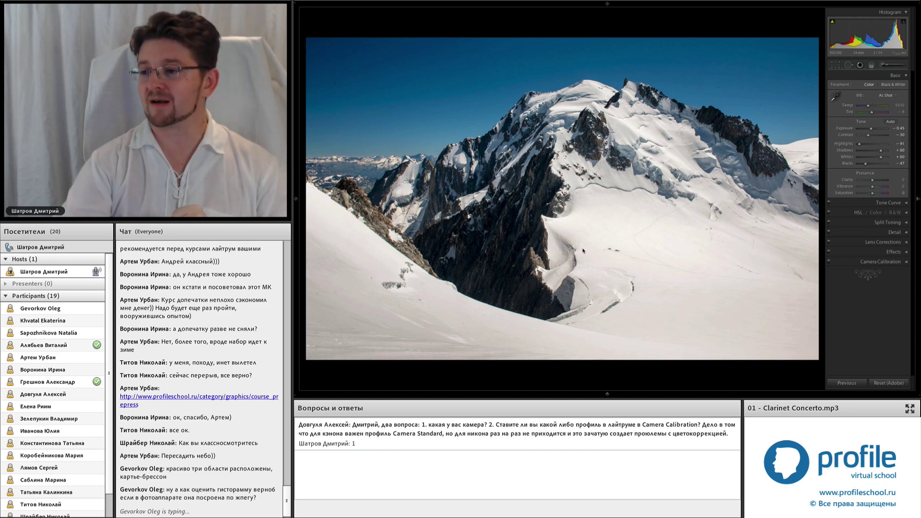
{"action": "key", "text": "m"}
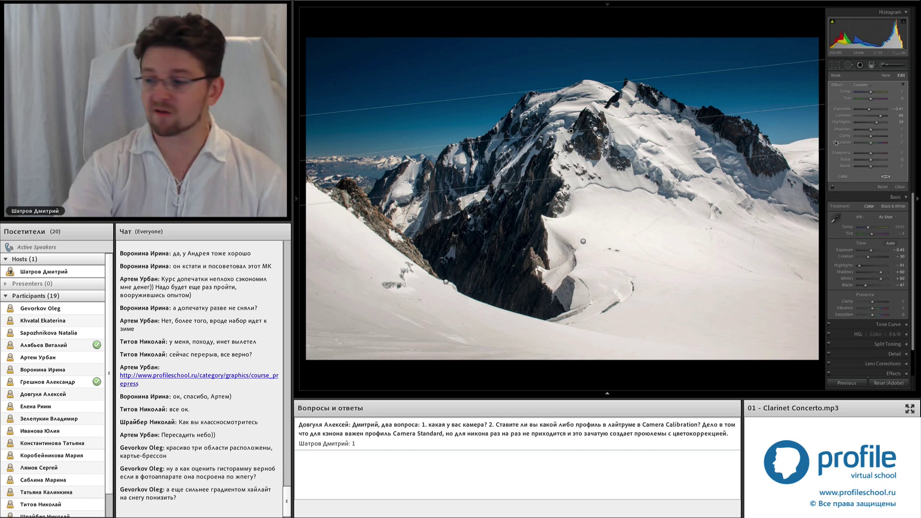
- Preview the edited mountain photo full screen
{"action": "key", "text": "f"}
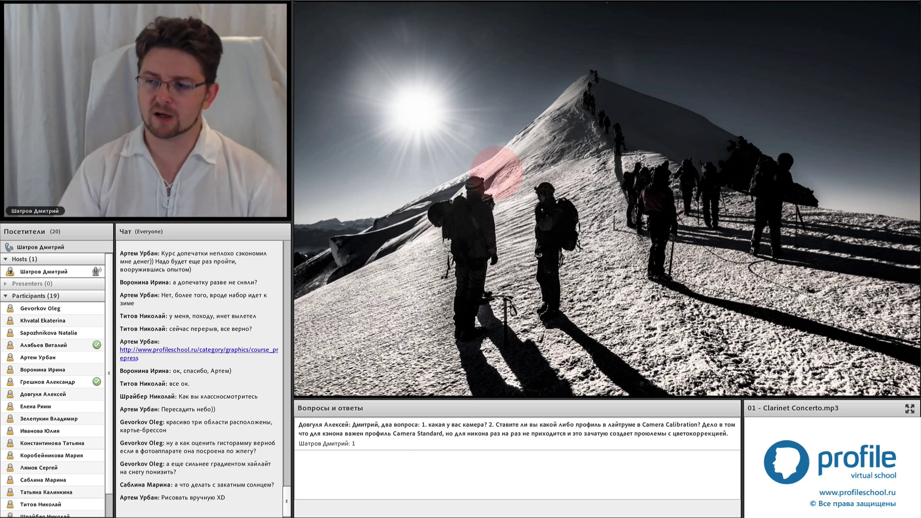
- Point out the bright sun in the climbers-on-ridge photo
{"action": "left_click", "coordinate": [421, 115]}
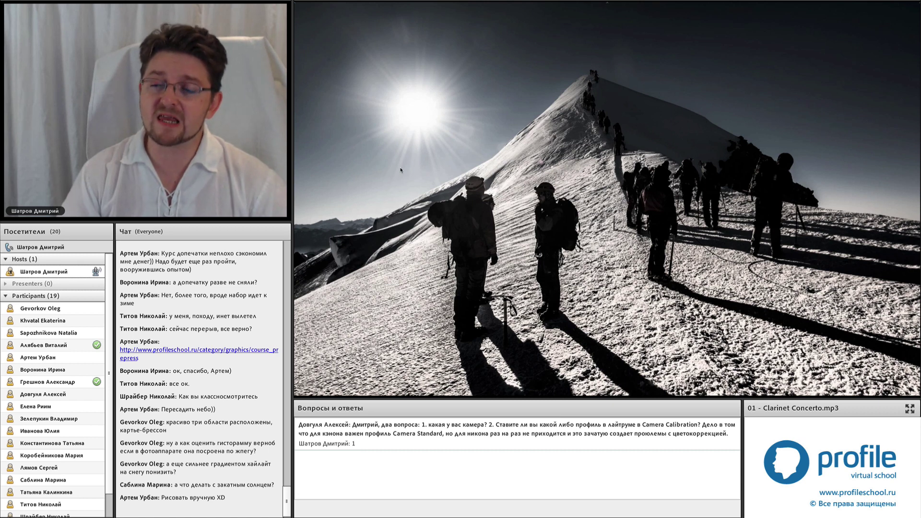
{"action": "left_click", "coordinate": [419, 109]}
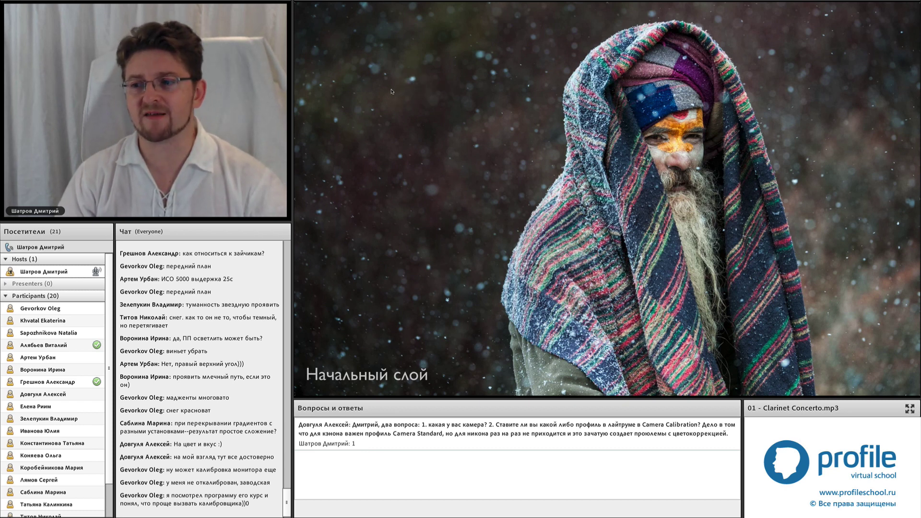
{"action": "left_click", "coordinate": [384, 48]}
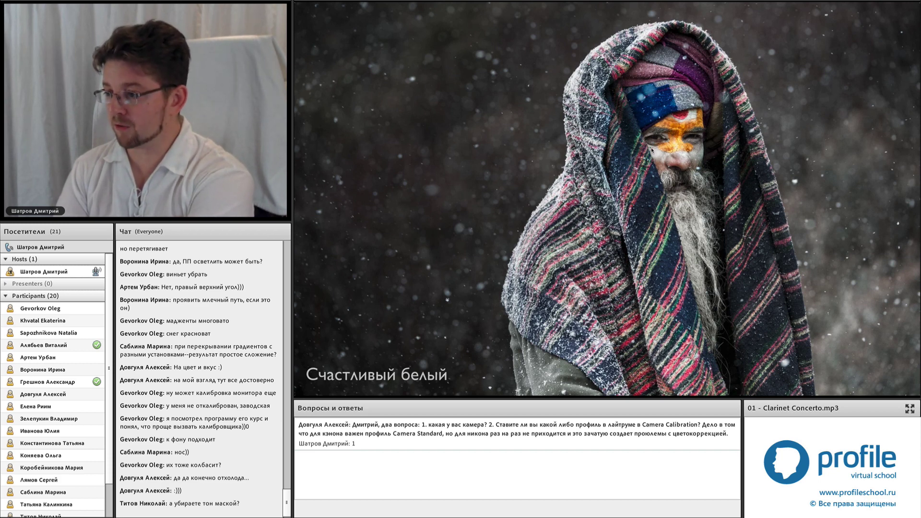
- Point at the 'Счастливый белый' blanket portrait slide while concluding the discussion
{"action": "left_click", "coordinate": [687, 203]}
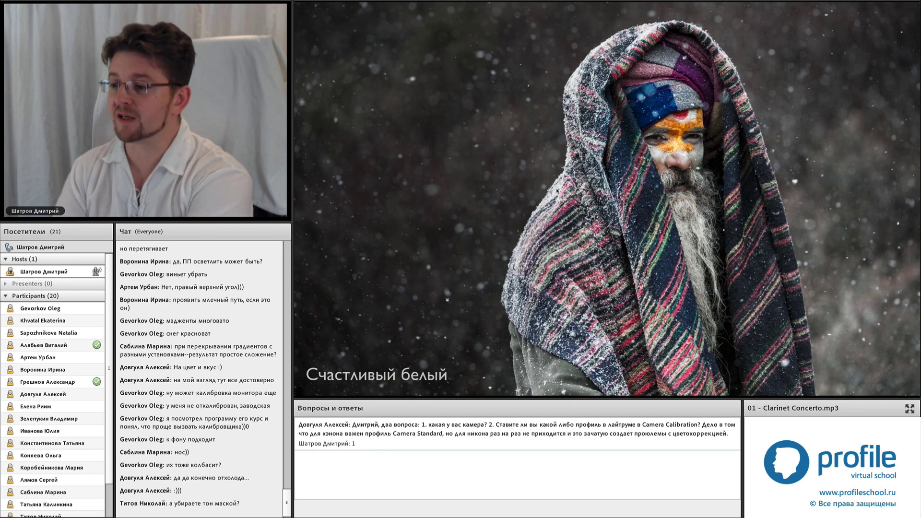